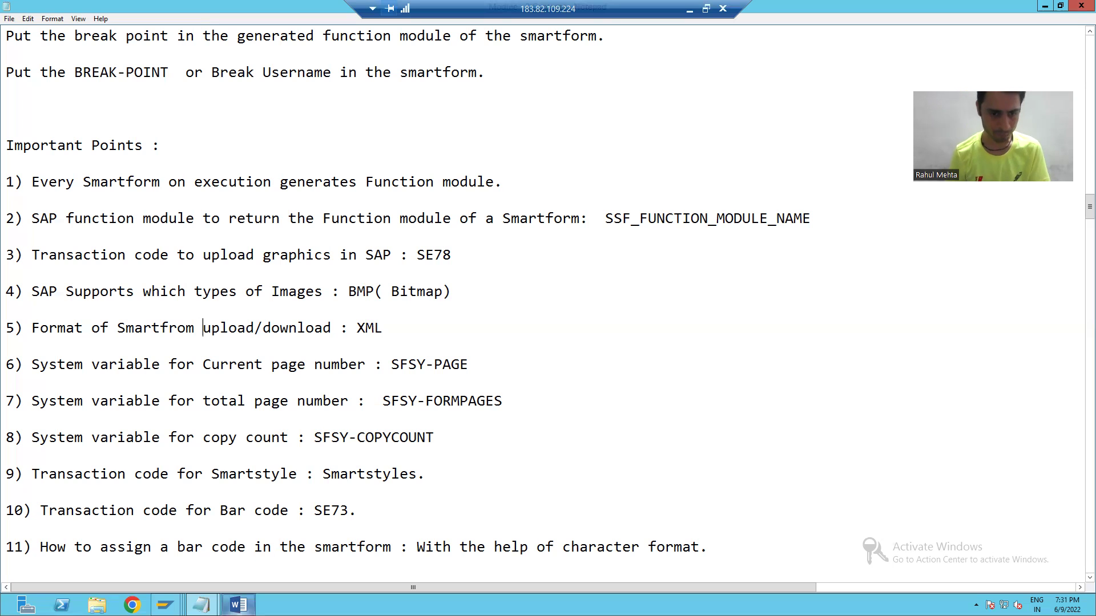
Switch to the SAP Form Builder and download form ZSF_ORDER_28 to the Desktop as XML file zsf_order_28, replacing the existing file.
mouse_move(165, 605)
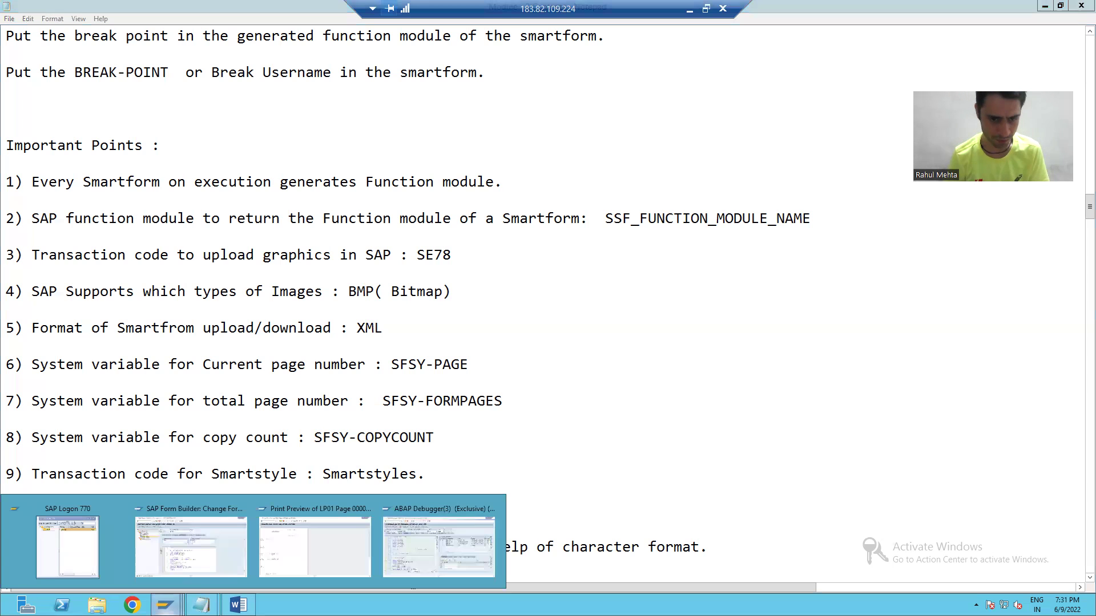
left_click(221, 551)
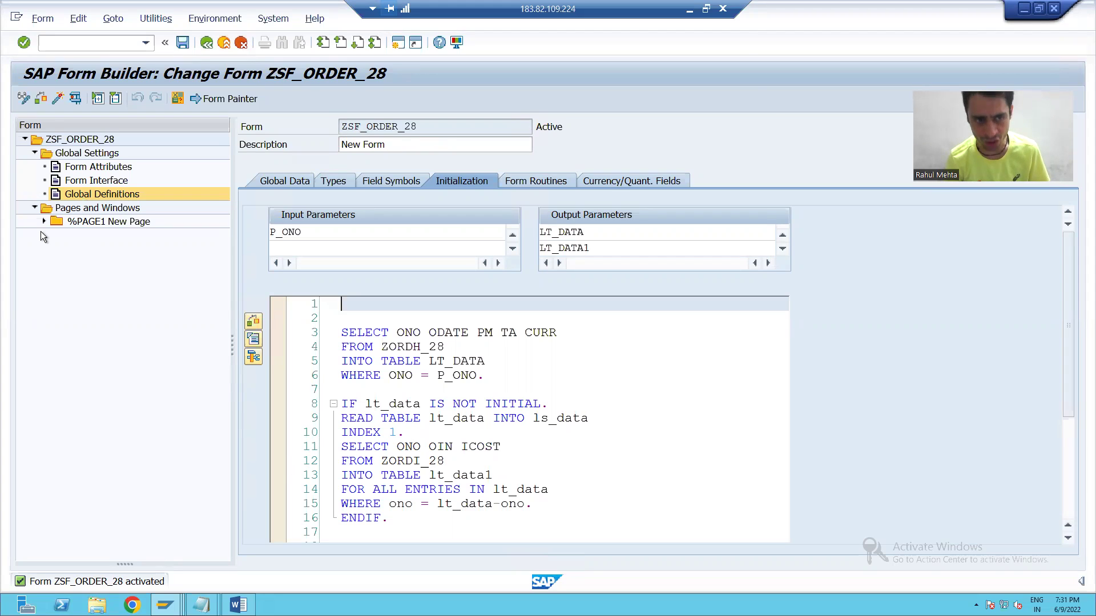
left_click(164, 19)
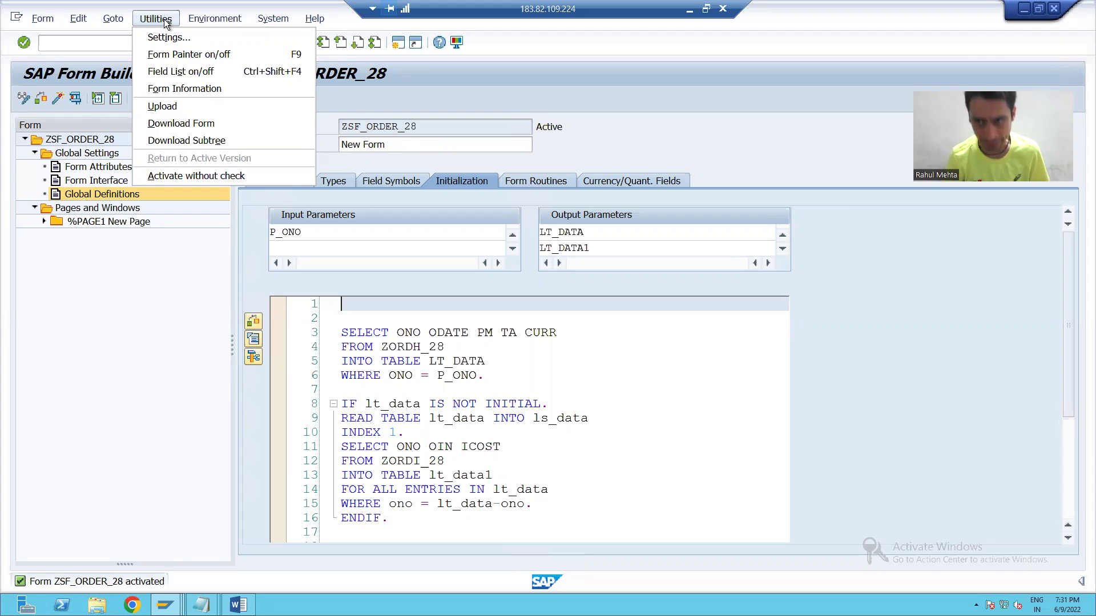
left_click(177, 123)
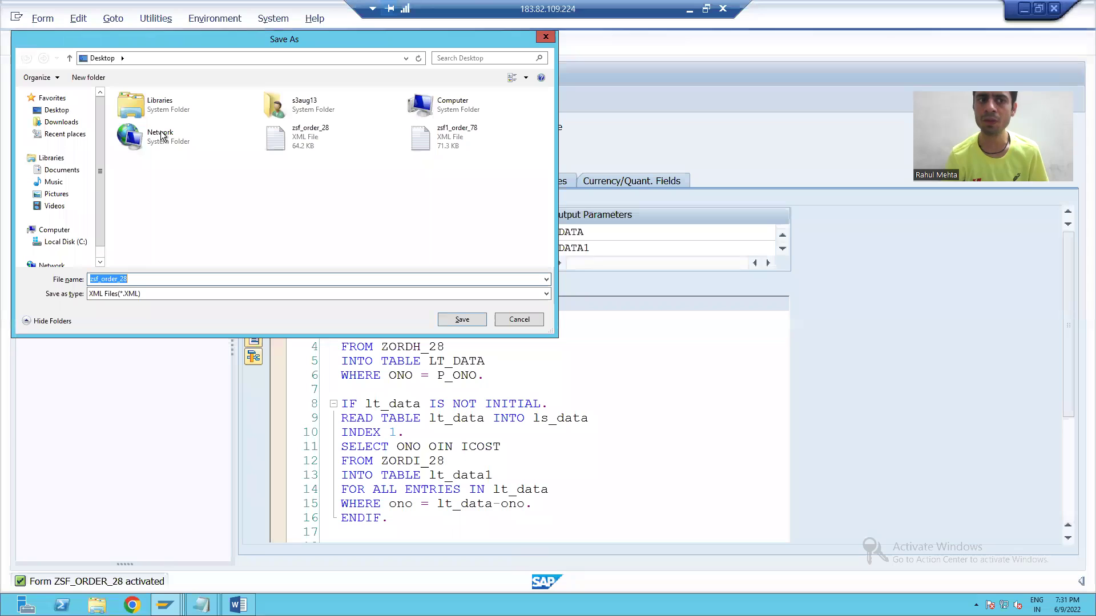
left_click(59, 113)
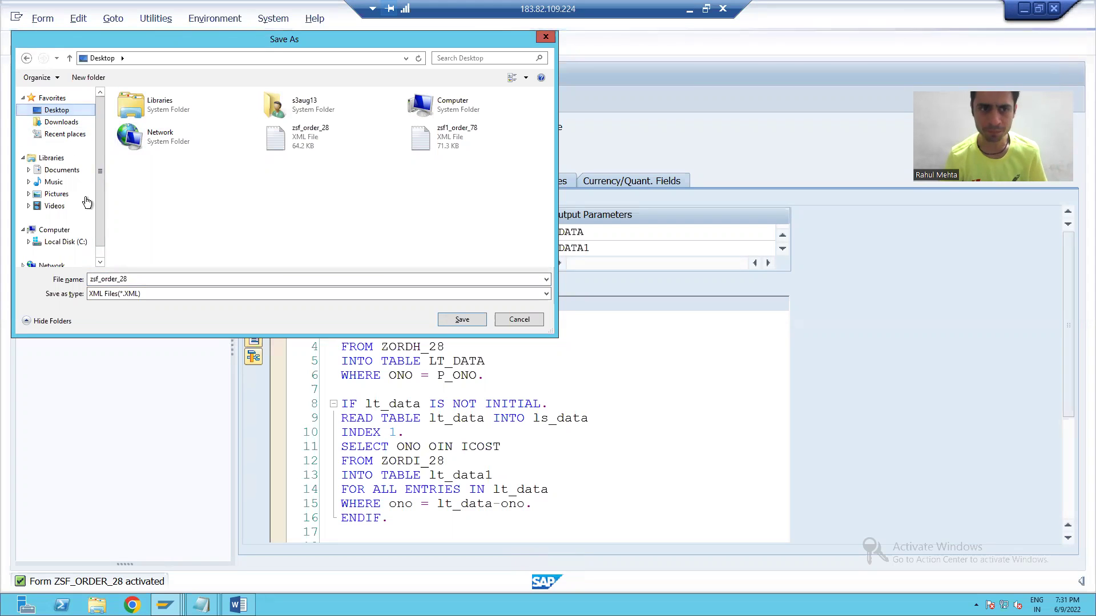
left_click(460, 318)
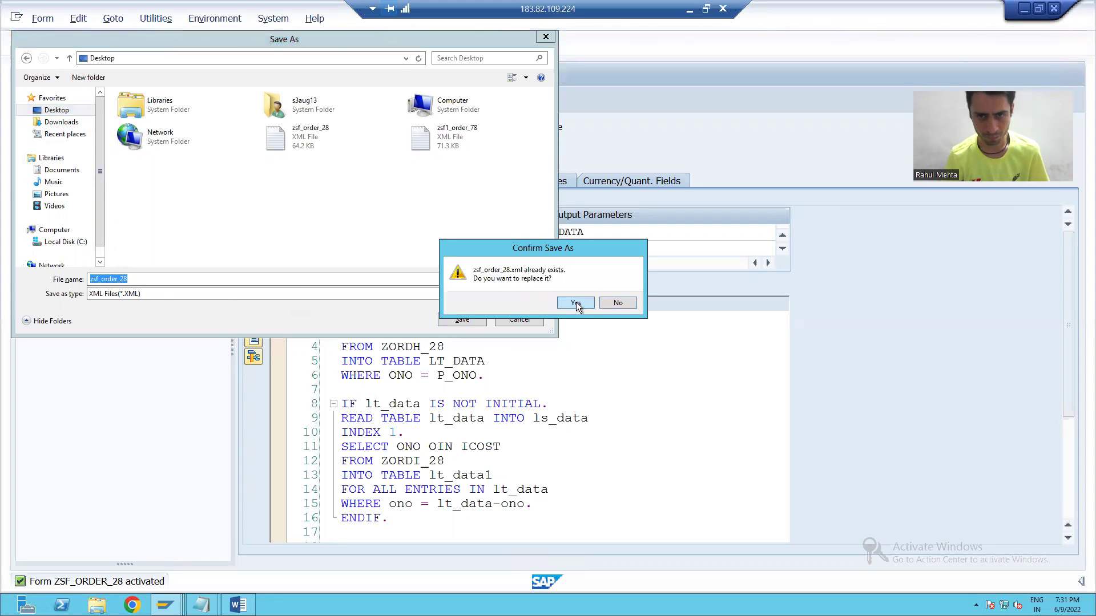
left_click(573, 307)
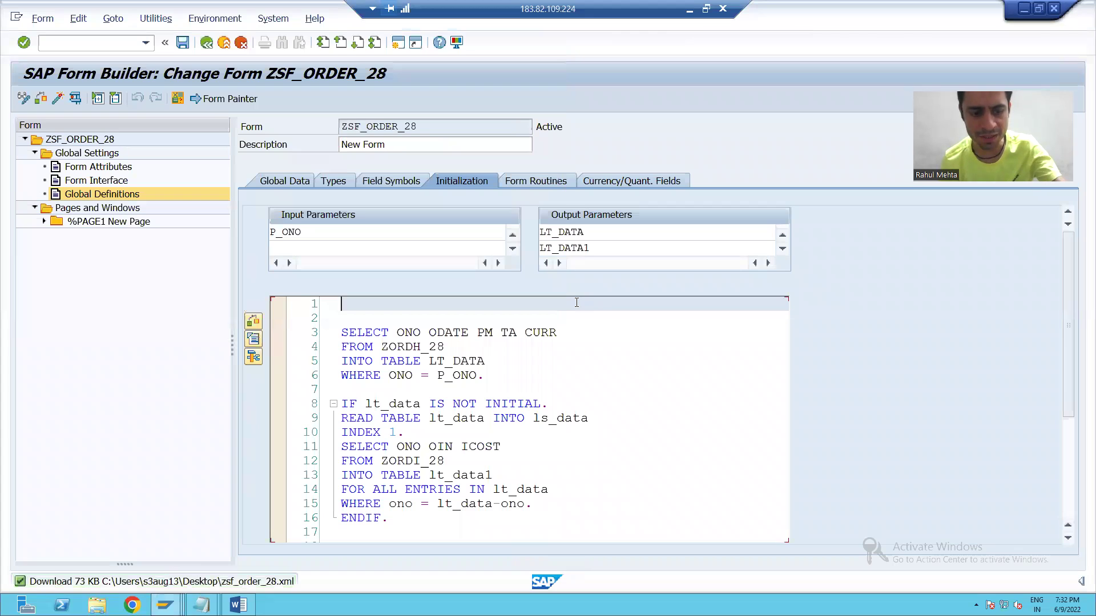
Check the downloaded zsf_order_28 file on the desktop and return to the SAP Form Builder.
key("super+d")
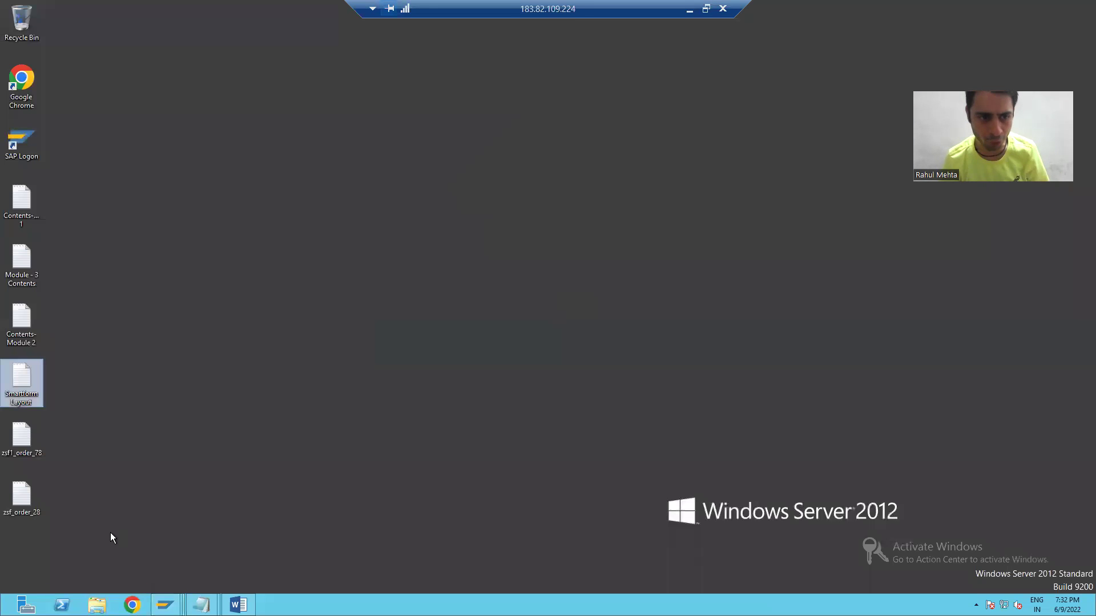
left_click(21, 503)
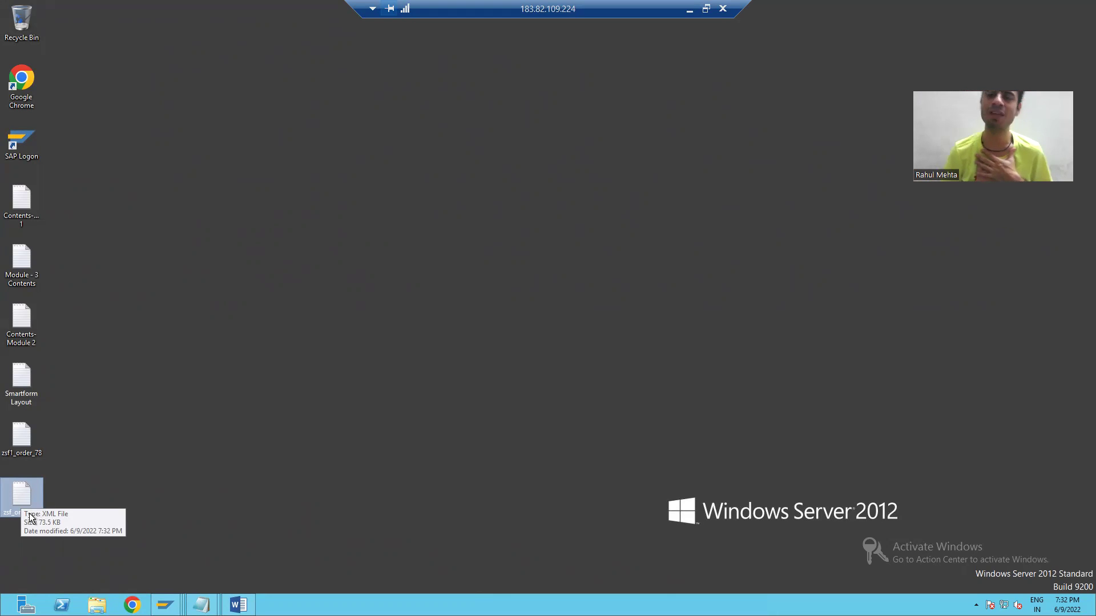
left_click(165, 605)
left_click(197, 570)
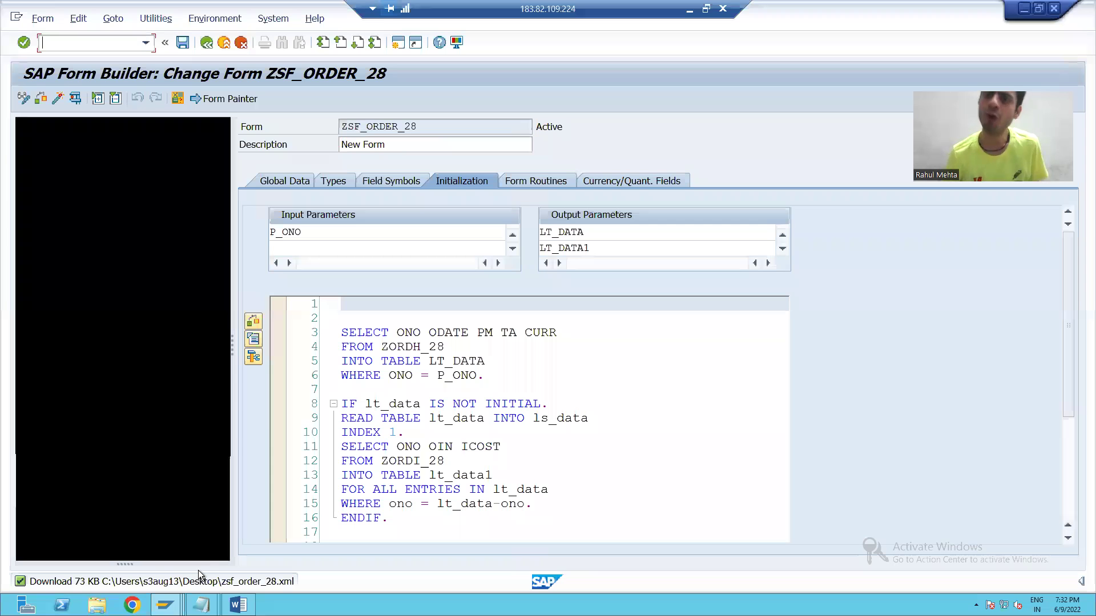
Delete the %WINDOW8 Dynamic Text window from page %PAGE1.
left_click(44, 222)
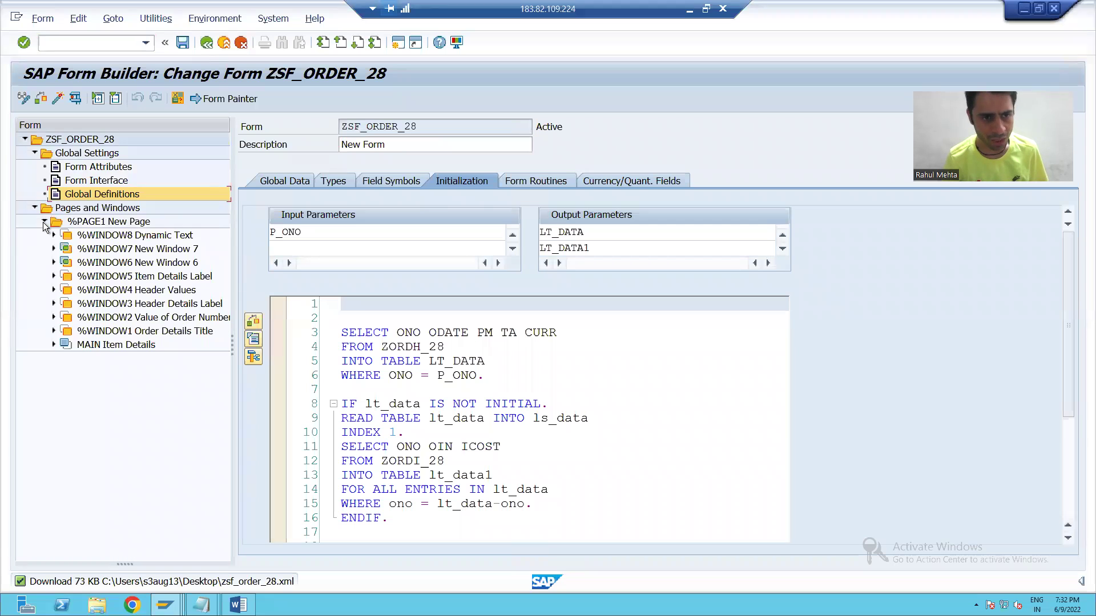
left_click(116, 239)
right_click(116, 239)
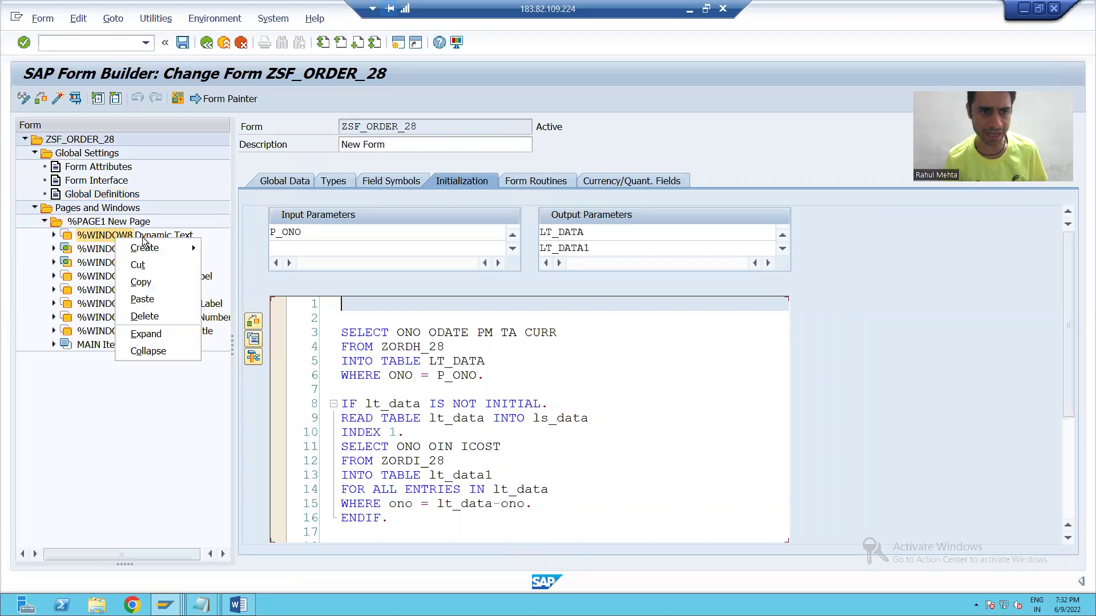
left_click(147, 317)
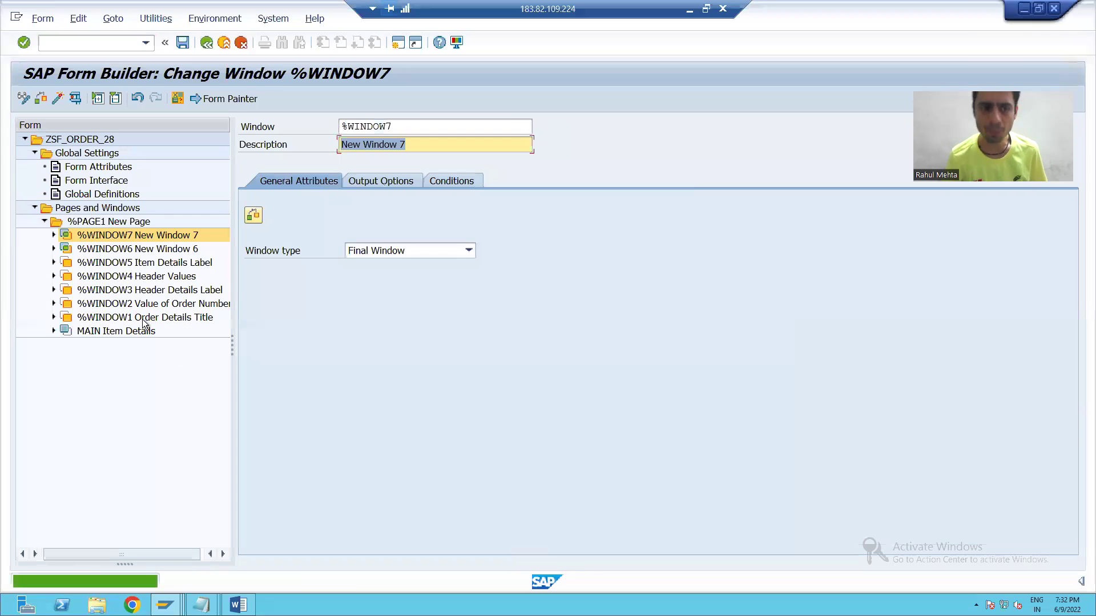
Set the height of the MAIN Item Details window to 5,00 CM and activate the form.
left_click(121, 333)
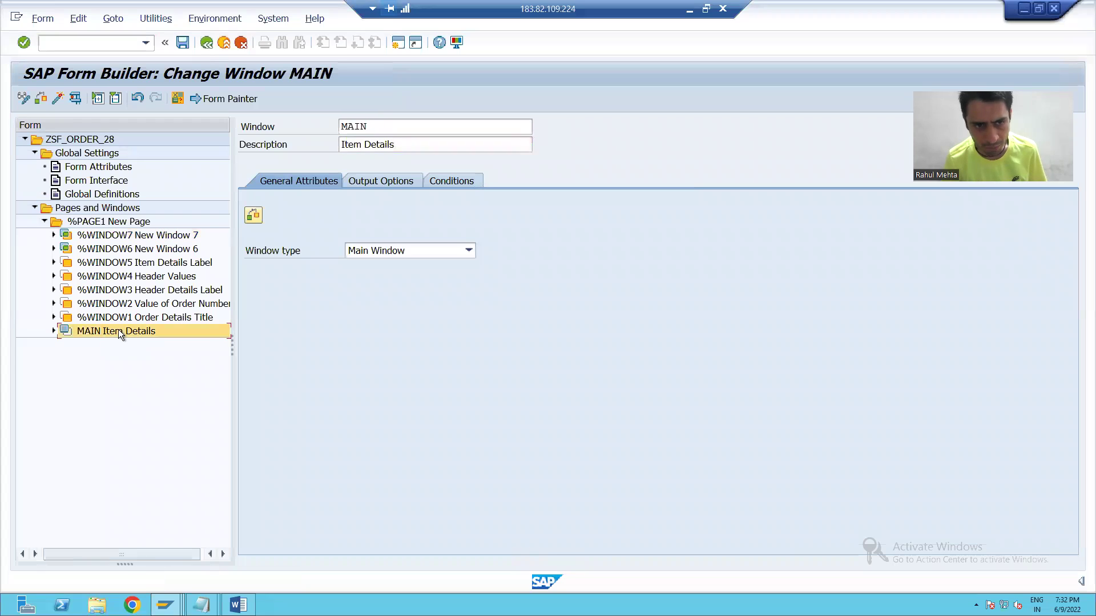
left_click(376, 182)
left_click(579, 251)
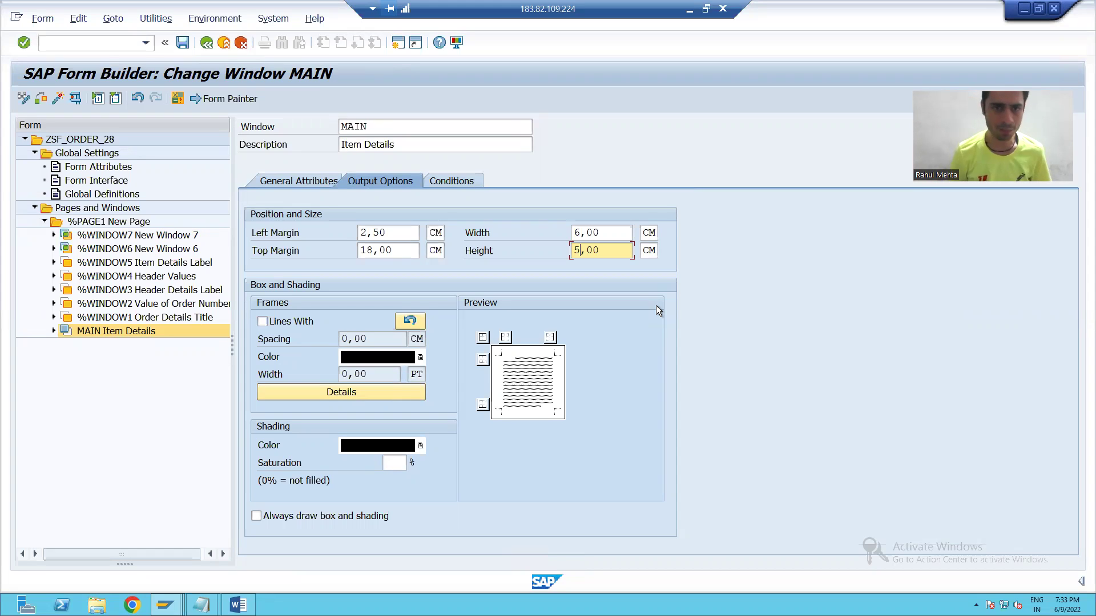
left_click(62, 104)
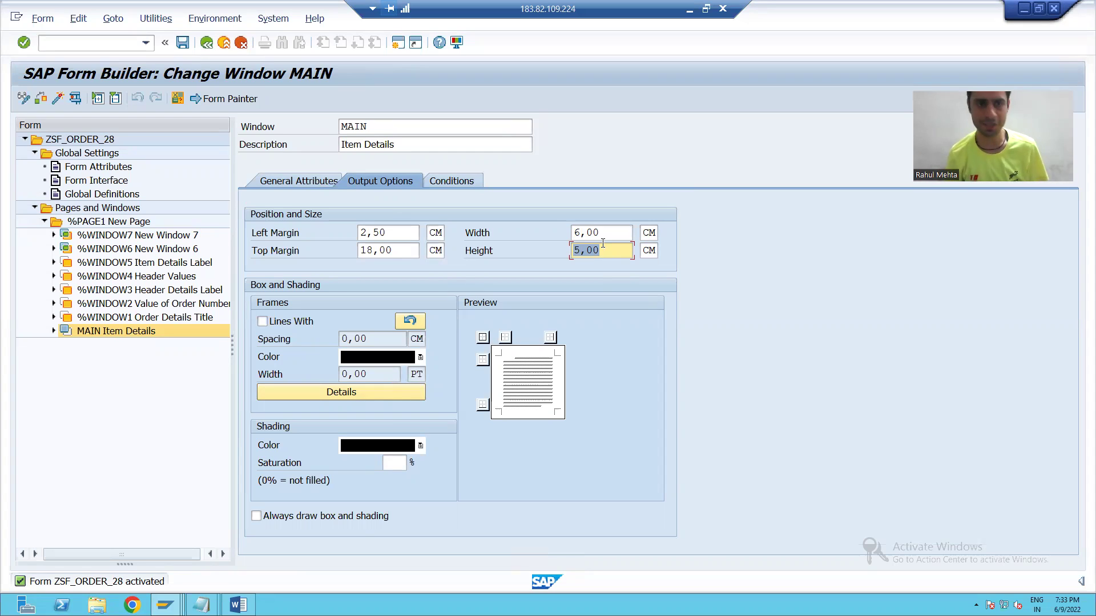
Upload the zsf_order_28 XML file from the Desktop over the current form and activate it.
left_click(165, 19)
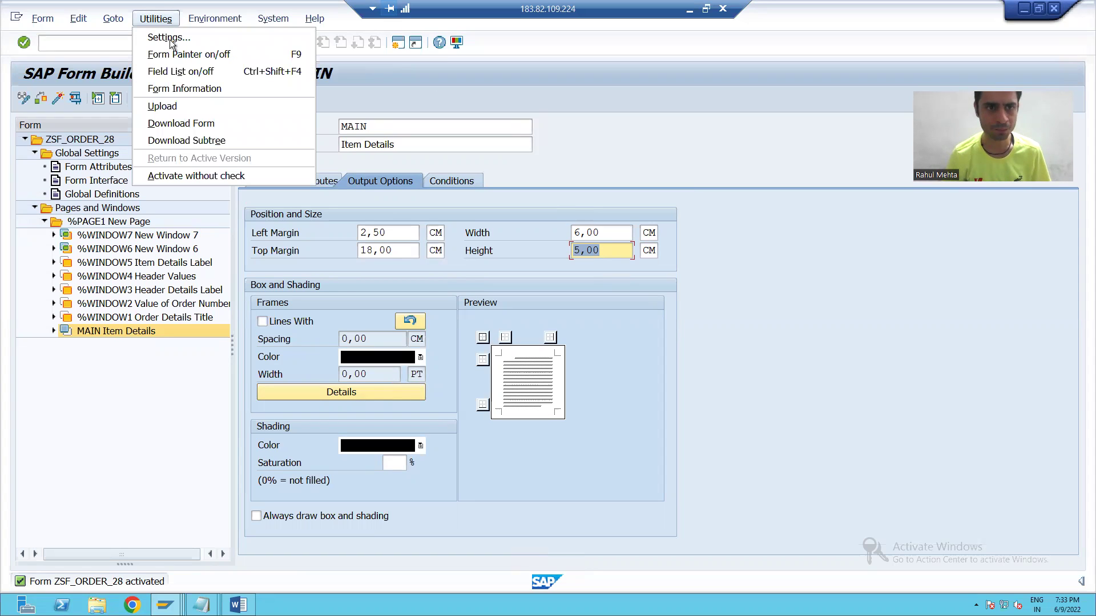
left_click(173, 105)
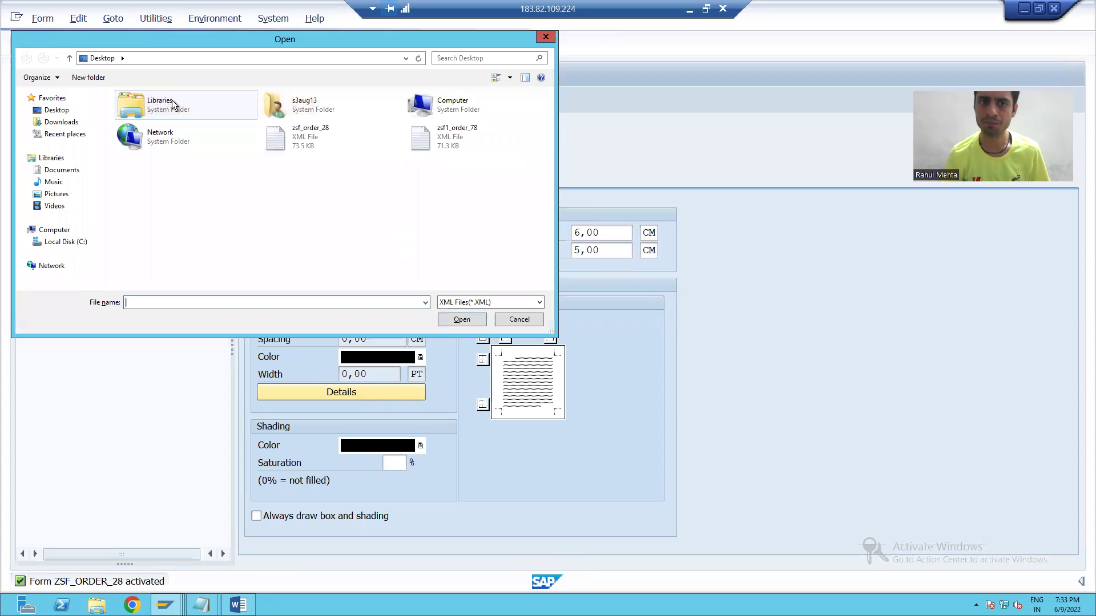
left_click(283, 142)
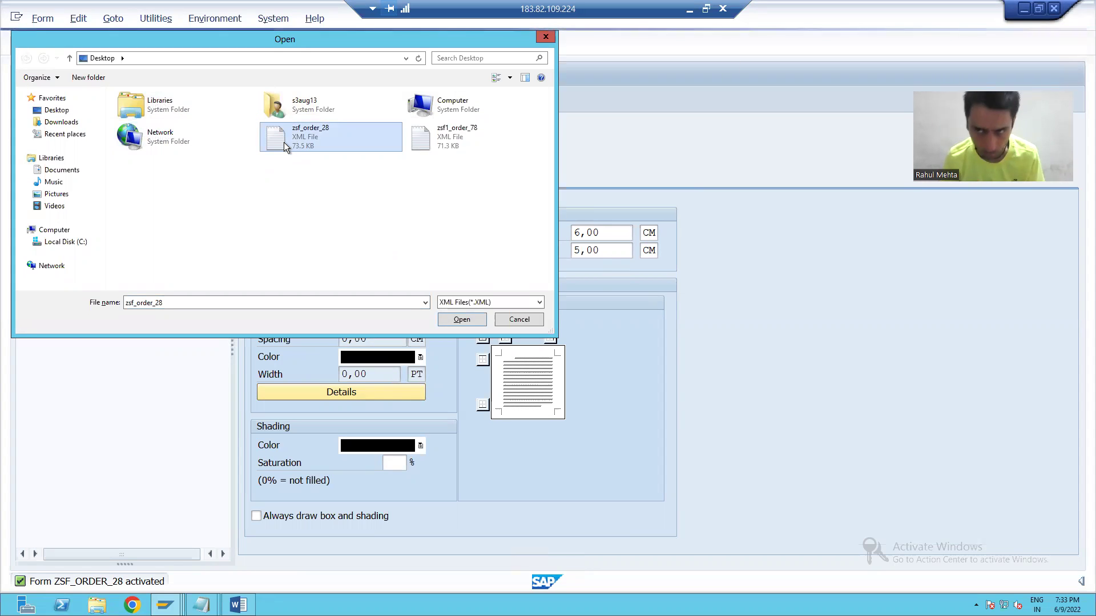
left_click(458, 321)
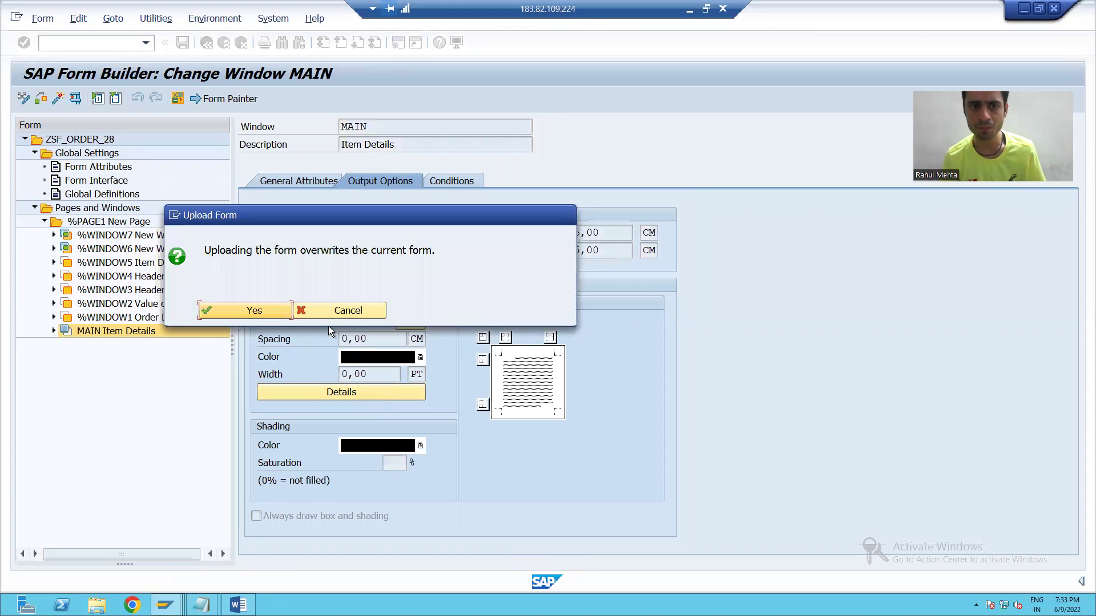
left_click(219, 314)
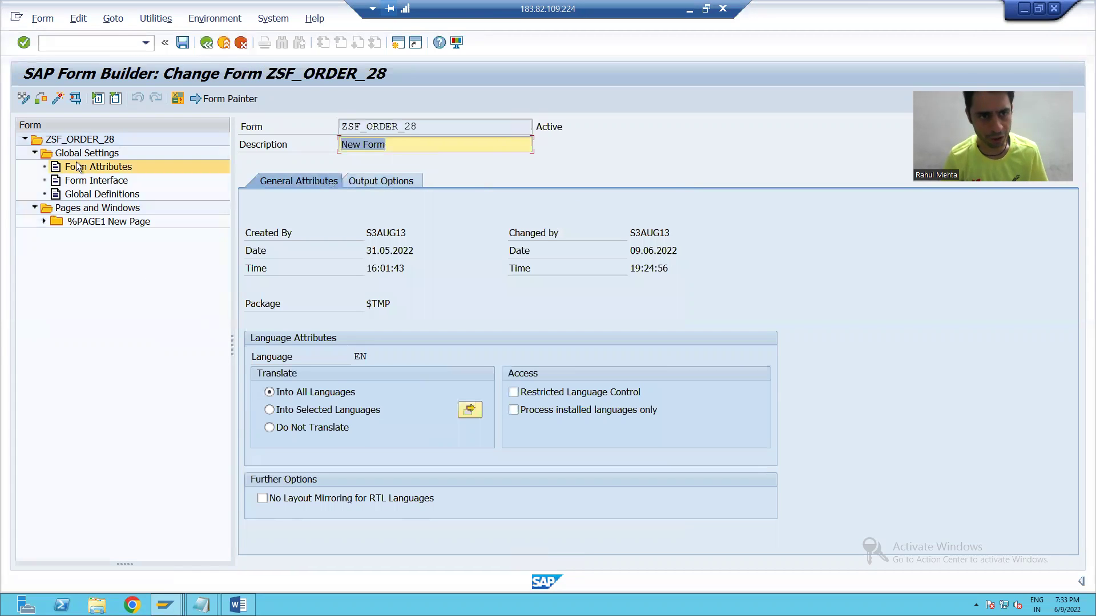
left_click(59, 98)
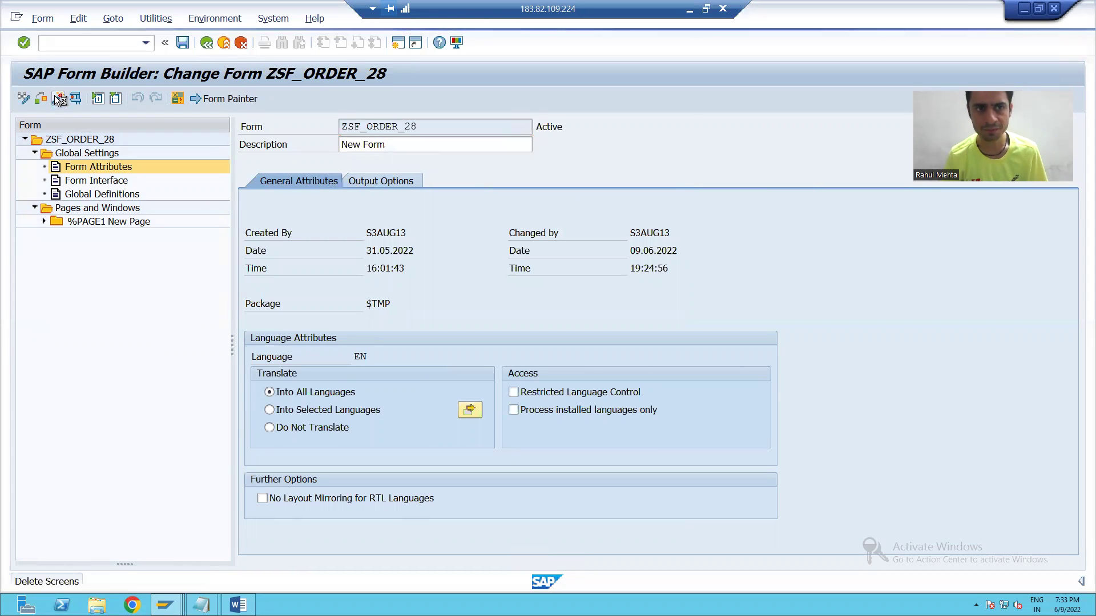
Examine the windows under %PAGE1 and the position and size in the MAIN window's output options.
left_click(43, 222)
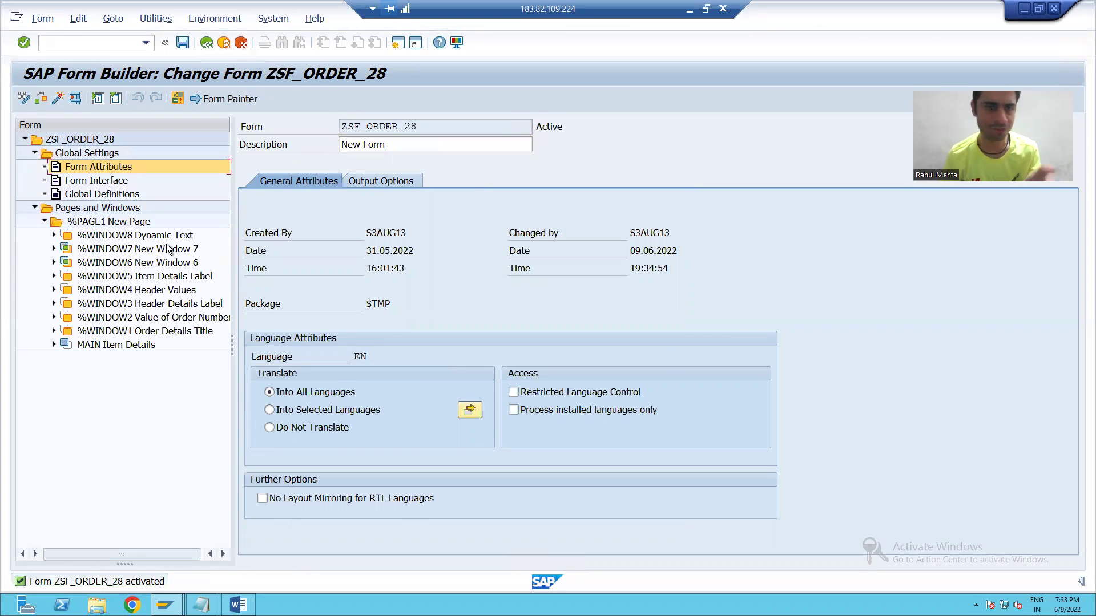
left_click(54, 345)
left_click(95, 345)
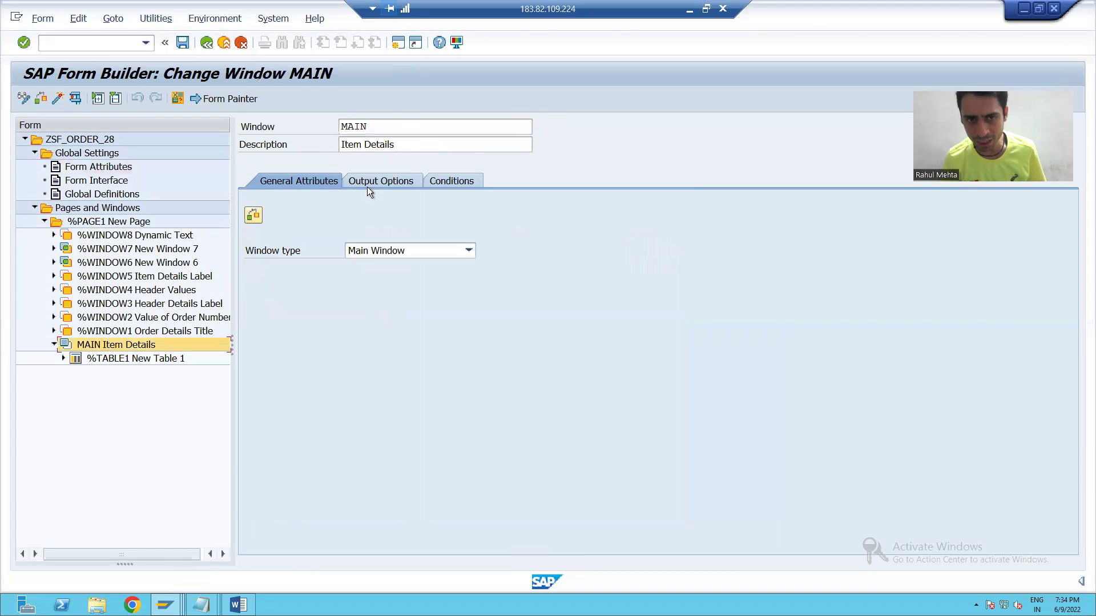
left_click(371, 182)
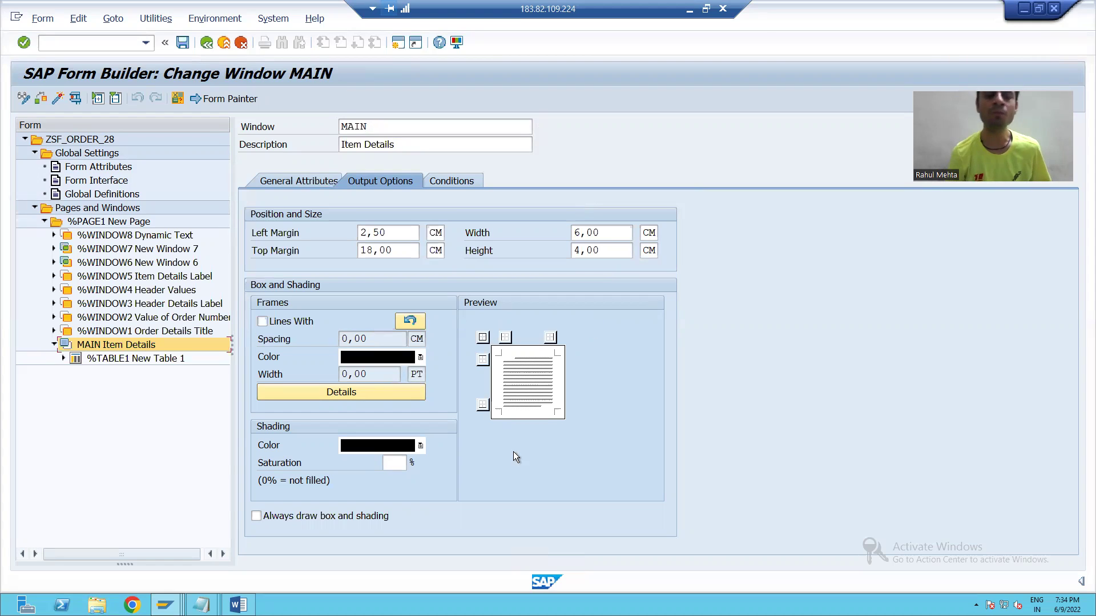
Switch to the Module - 3 Contents notes in Notepad and highlight XML in the Smartform upload/download format point.
left_click(201, 605)
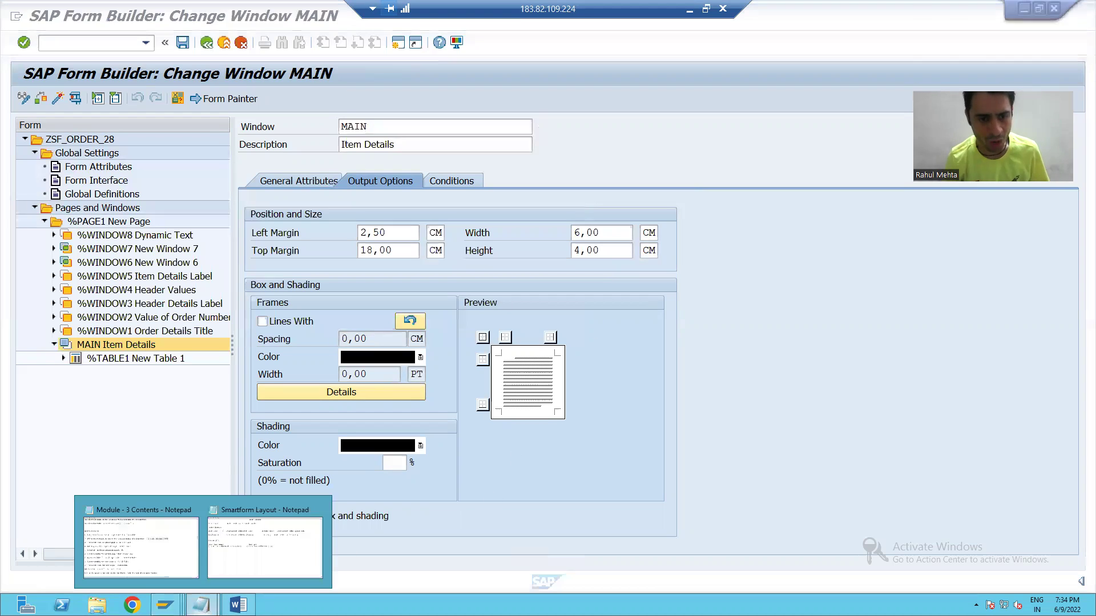
left_click(180, 570)
left_click(175, 354)
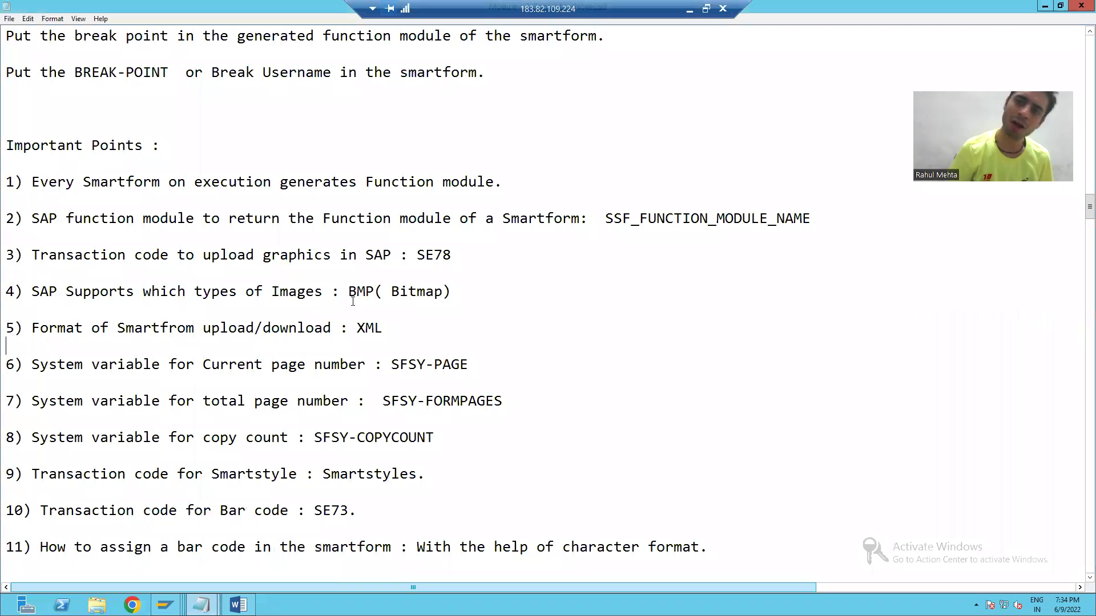
left_click_drag(356, 329, 394, 330)
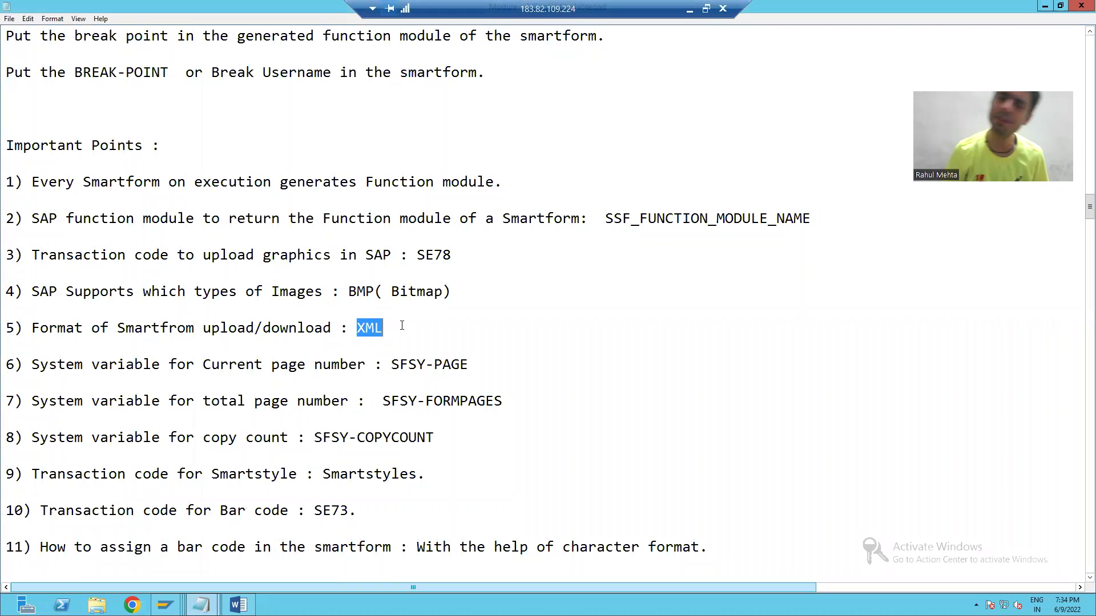